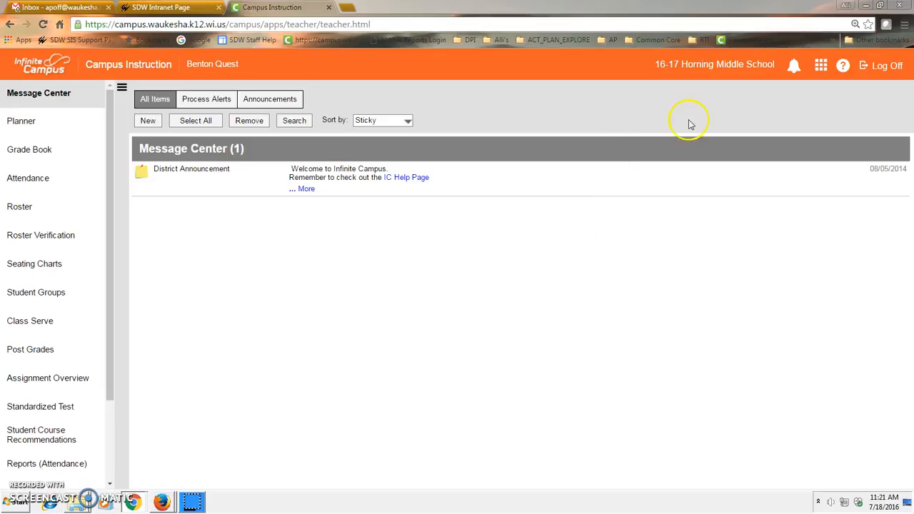
Confirm 16-17 as the year and Horning Middle School as the school in the context selection
left_click(698, 69)
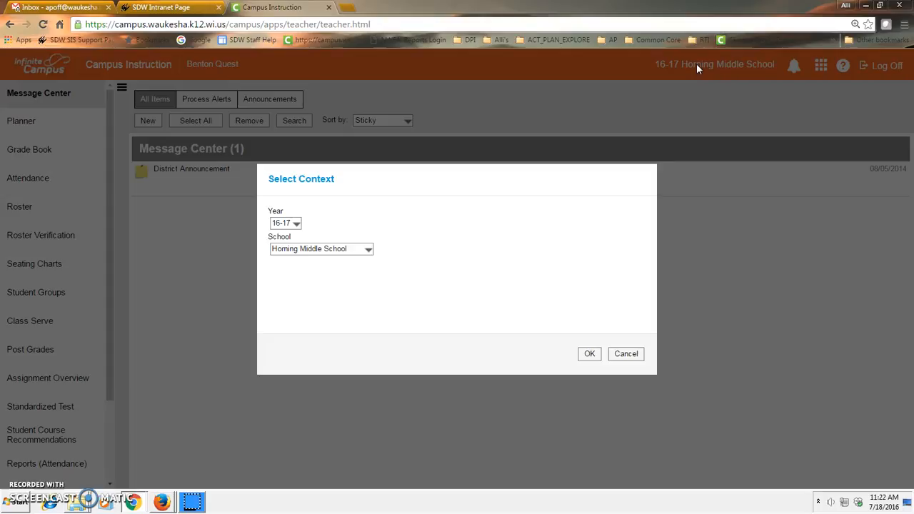
left_click(289, 224)
left_click(289, 225)
left_click(289, 224)
left_click(288, 225)
left_click(289, 224)
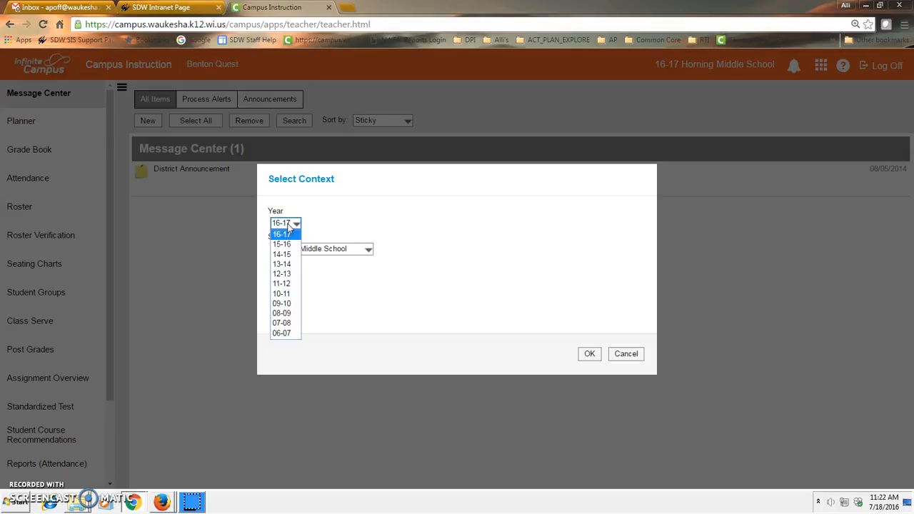
left_click(288, 226)
left_click(310, 249)
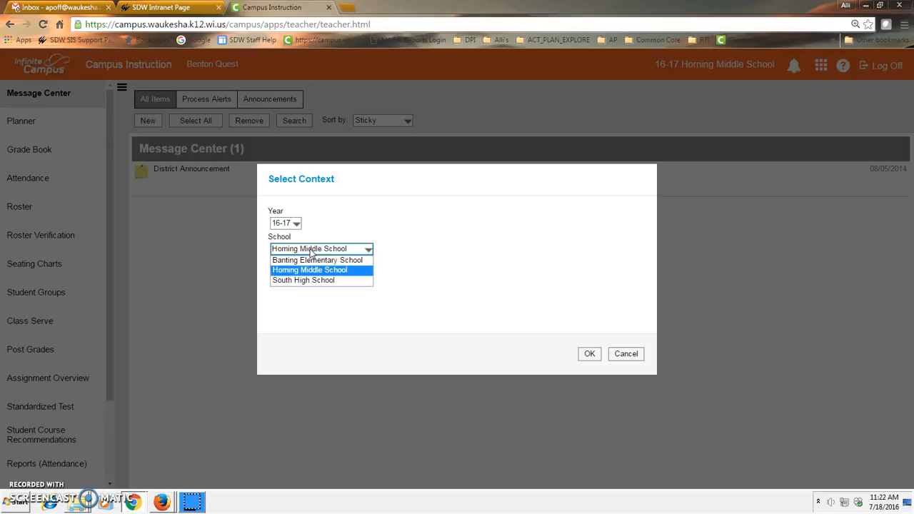
left_click(310, 250)
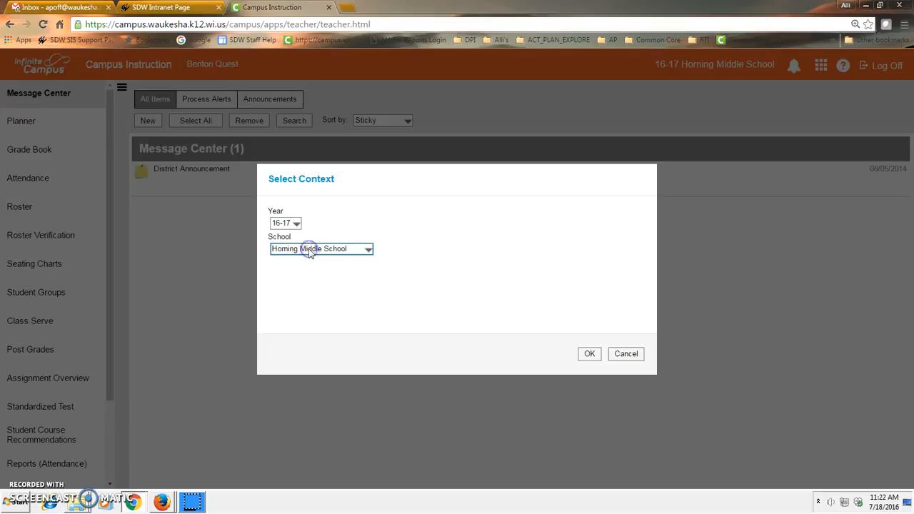
left_click(590, 355)
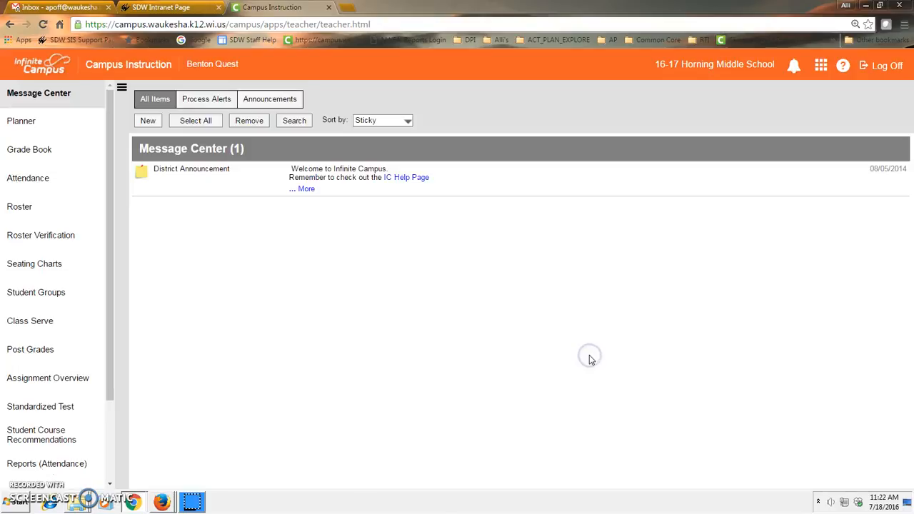
Open the Grade Book with its settings and review the assignment category list
left_click(23, 152)
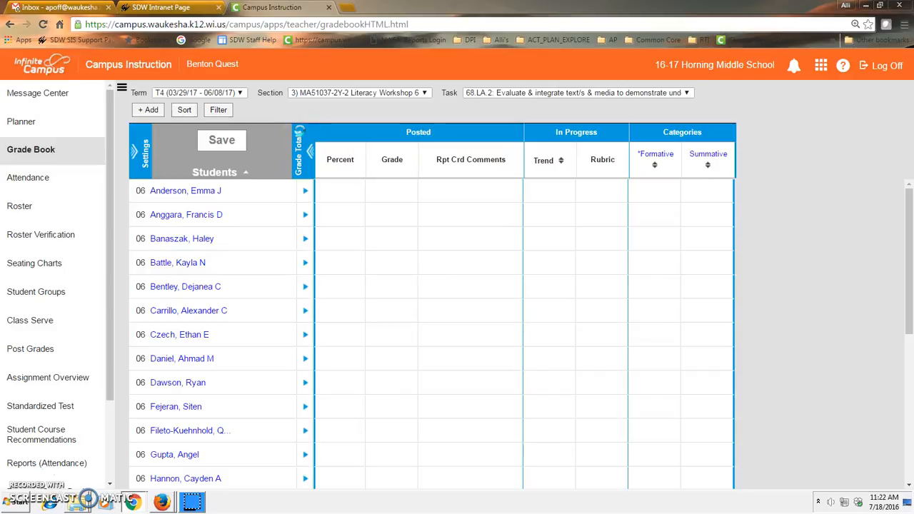
left_click(137, 152)
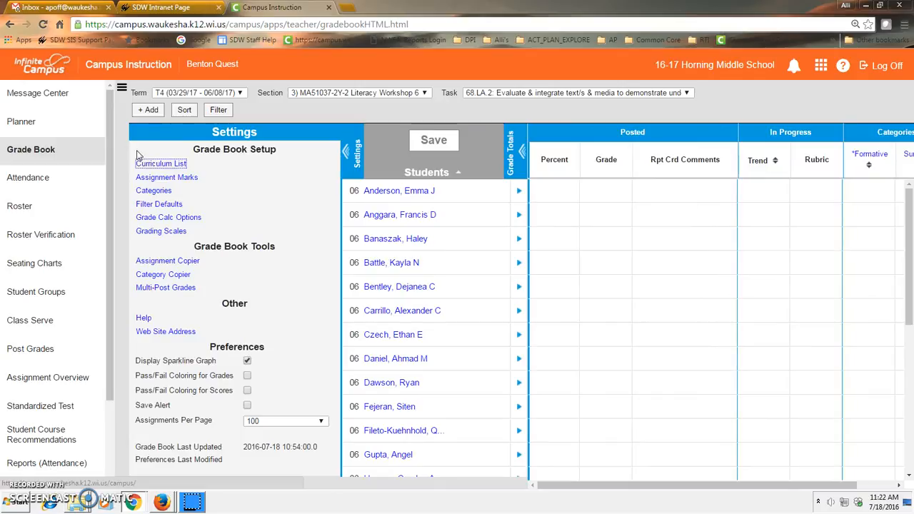
left_click(155, 192)
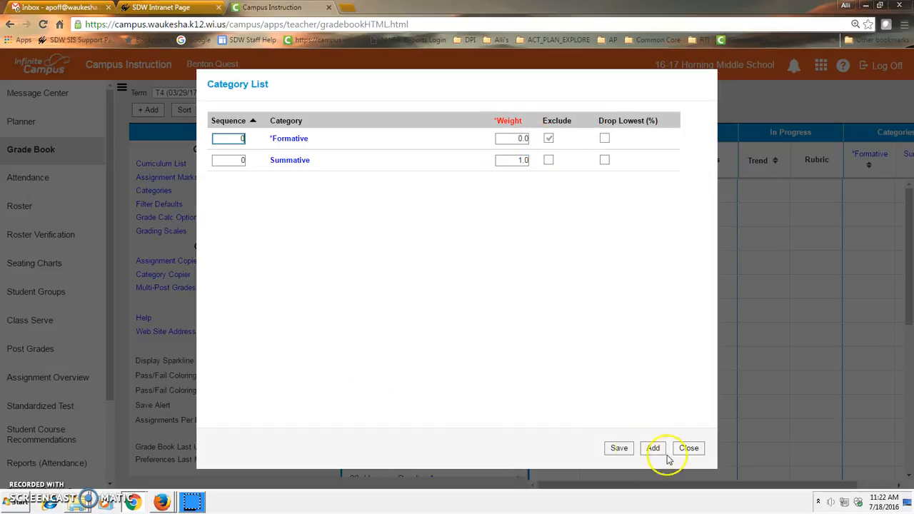
left_click(610, 455)
left_click(688, 448)
Review the grade calculation types and methods for all T4 standards, leaving them as they are
left_click(164, 216)
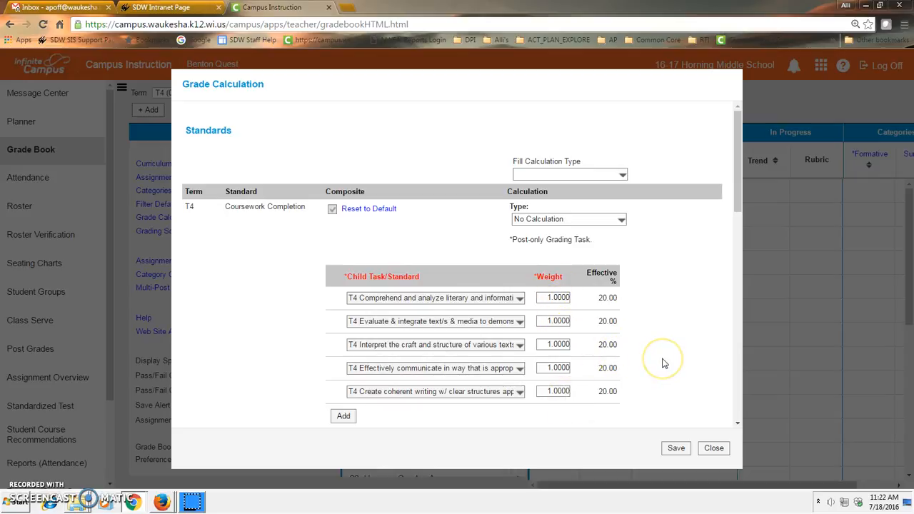
scroll(662, 364, "down", 3)
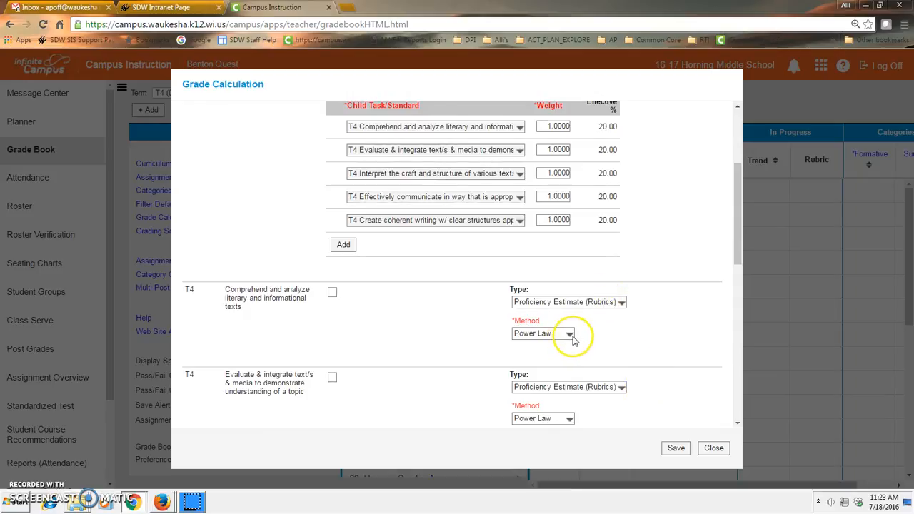
left_click_drag(739, 231, 718, 387)
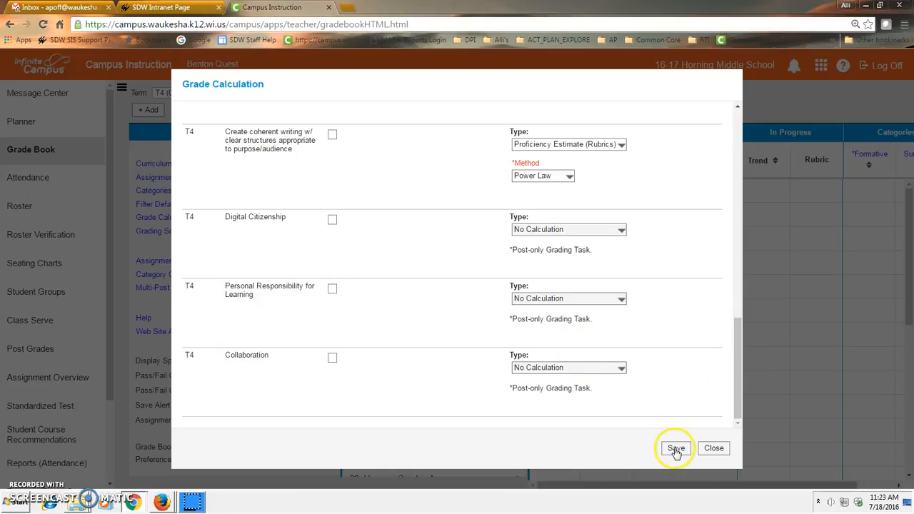
left_click(716, 450)
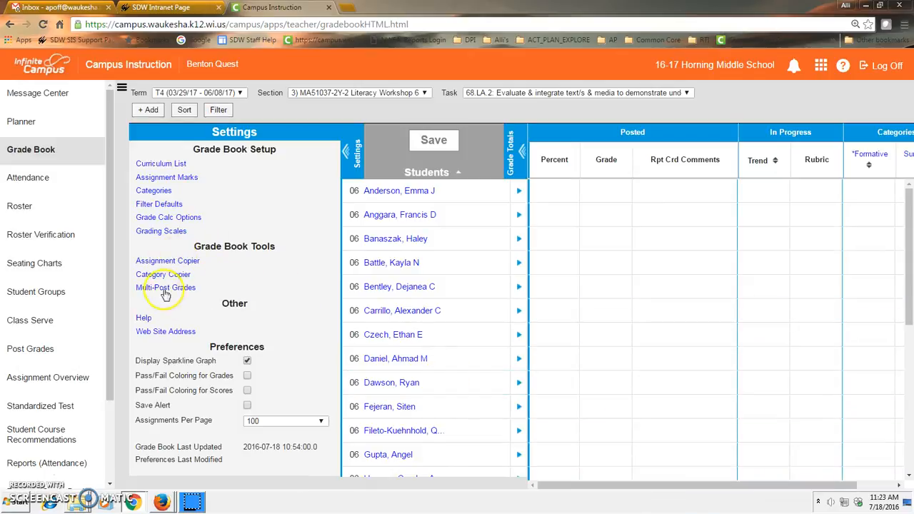
Delete the Formative category from the grade book's category list
left_click(164, 191)
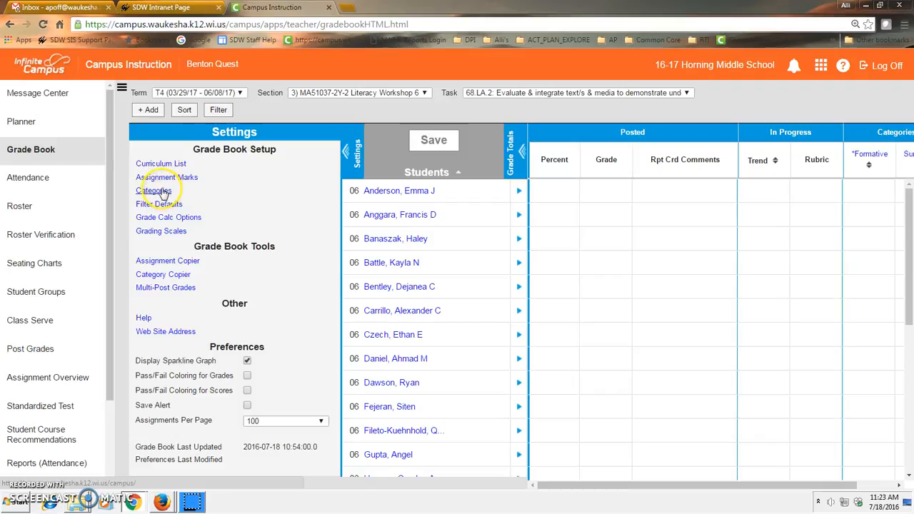
left_click(161, 192)
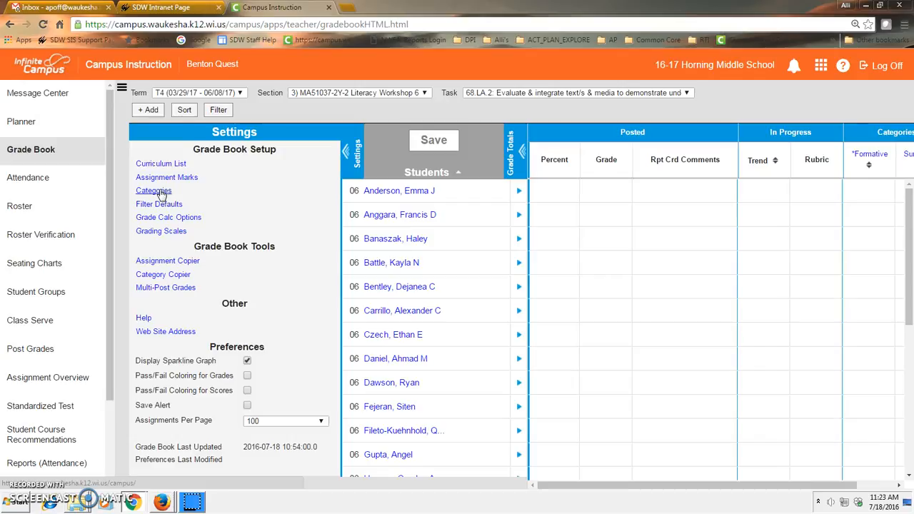
left_click(158, 192)
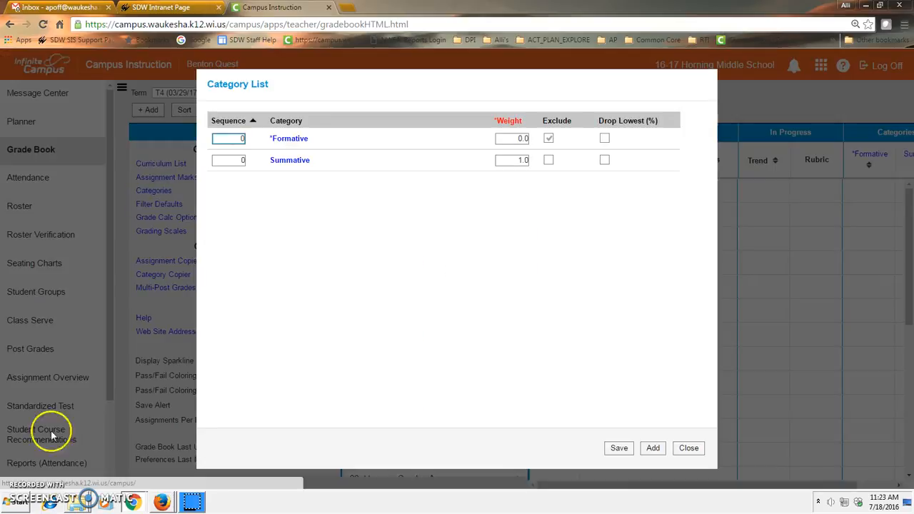
left_click(287, 138)
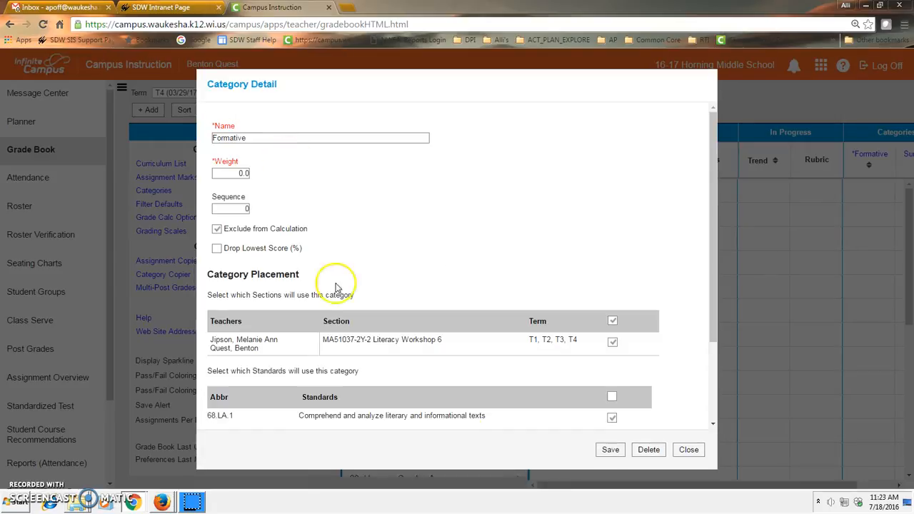
left_click(649, 450)
left_click(590, 307)
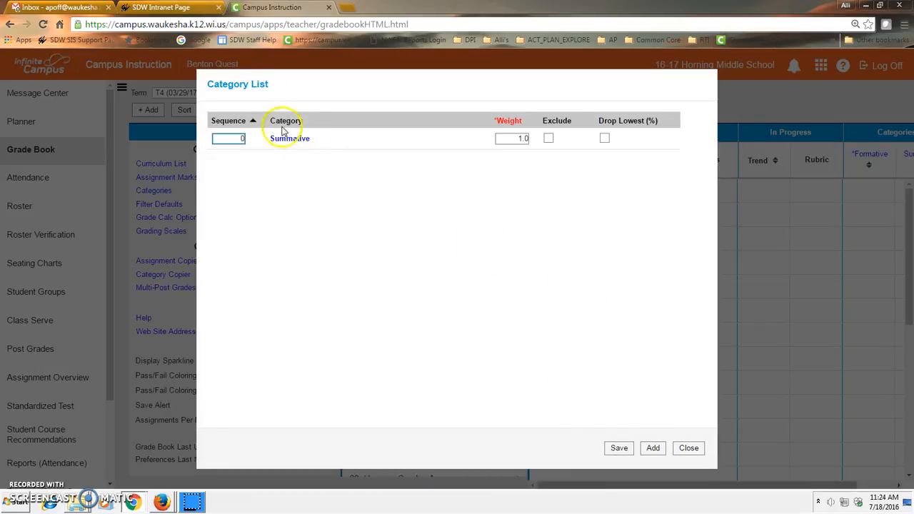
Delete the Summative category from the grade book and close the category list
left_click(281, 139)
left_click(649, 449)
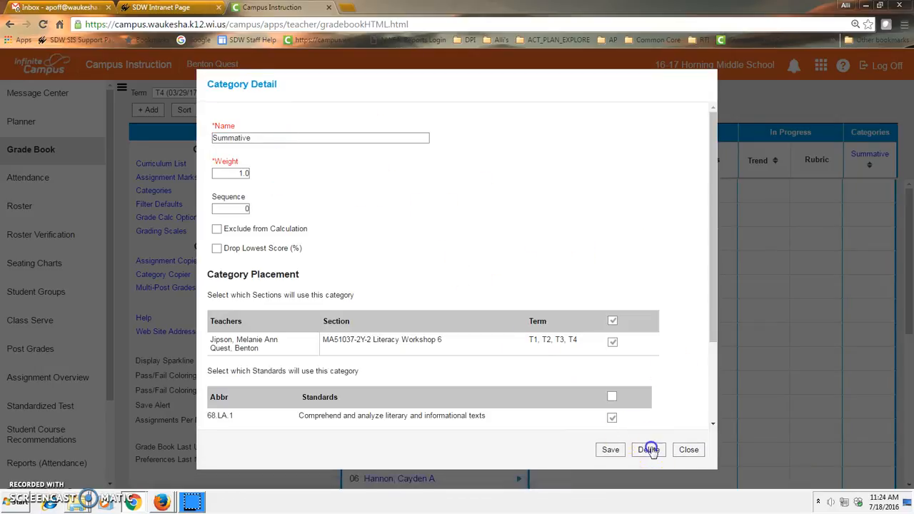
left_click(587, 309)
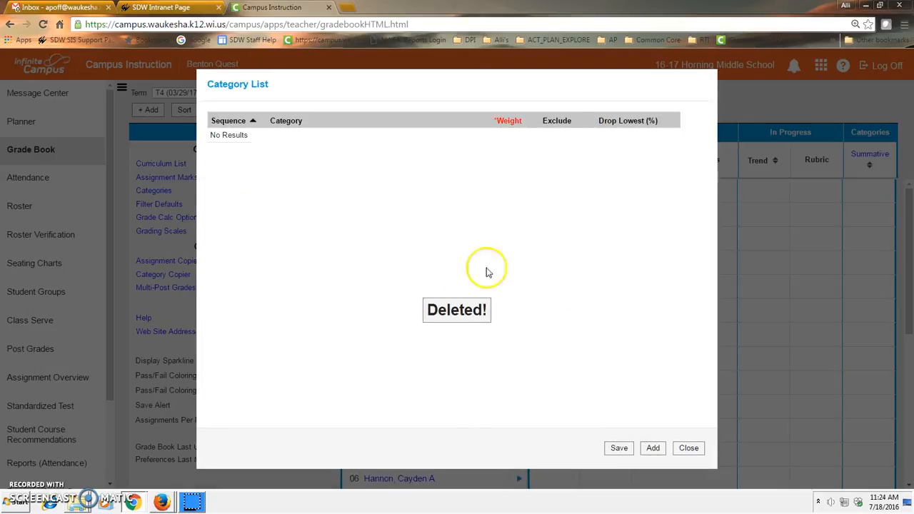
left_click(690, 449)
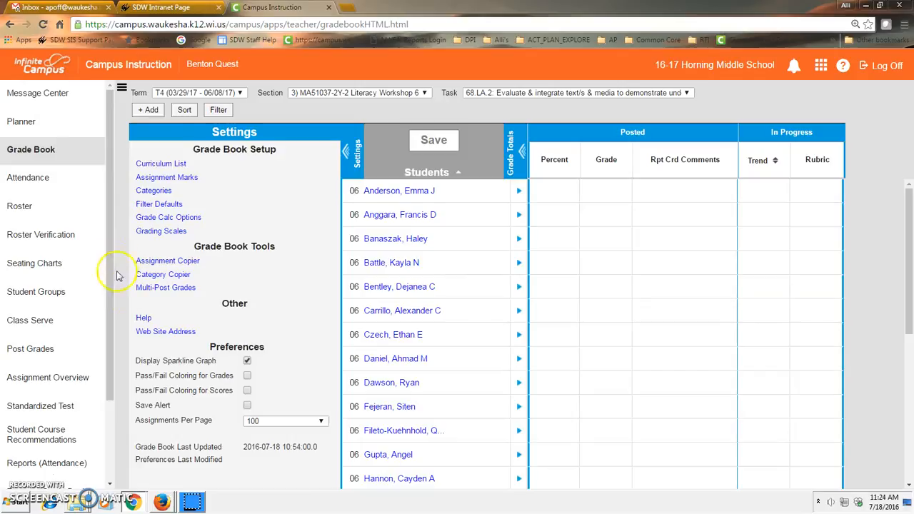
Copy the Formative and Summative categories from the 15-16 section MA51046-0Y-1 Reading Workshop 6 to the 16-17 section MA51037-2Y-2 Literacy Workshop 6
left_click(169, 278)
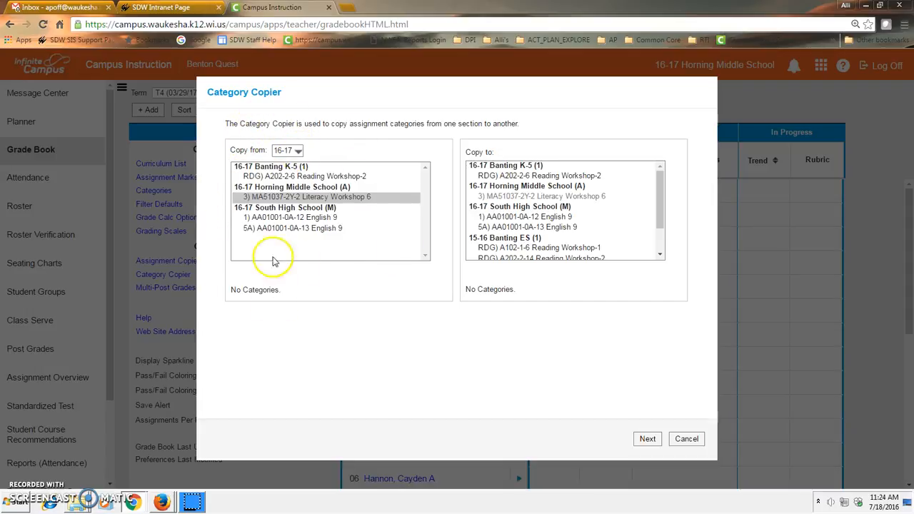
left_click(296, 151)
left_click(285, 171)
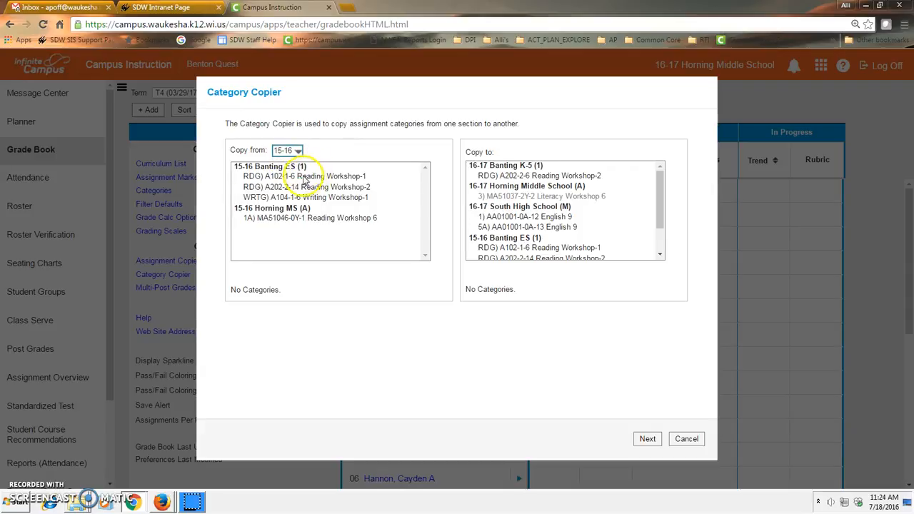
left_click(291, 219)
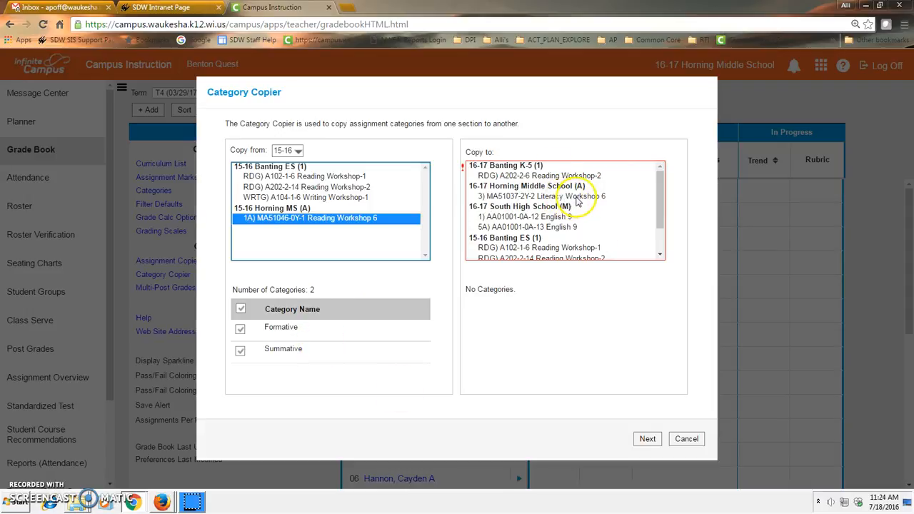
left_click(525, 196)
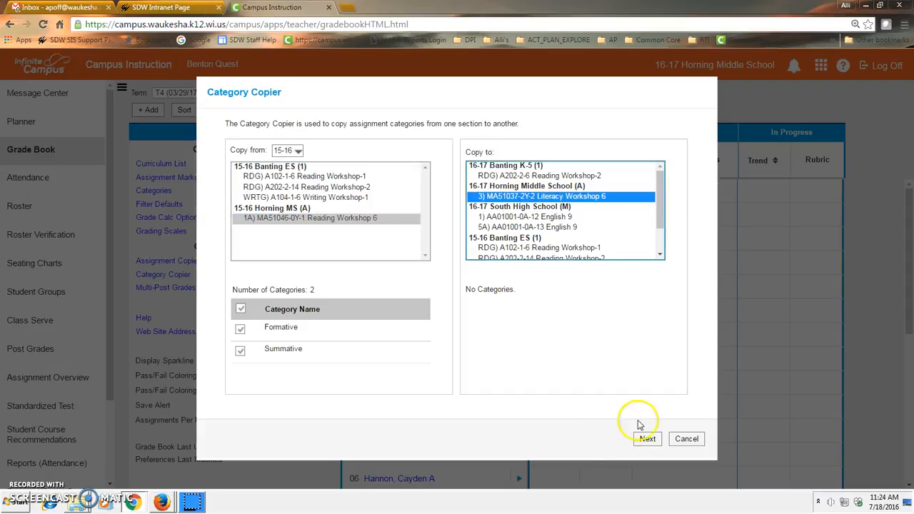
left_click(639, 438)
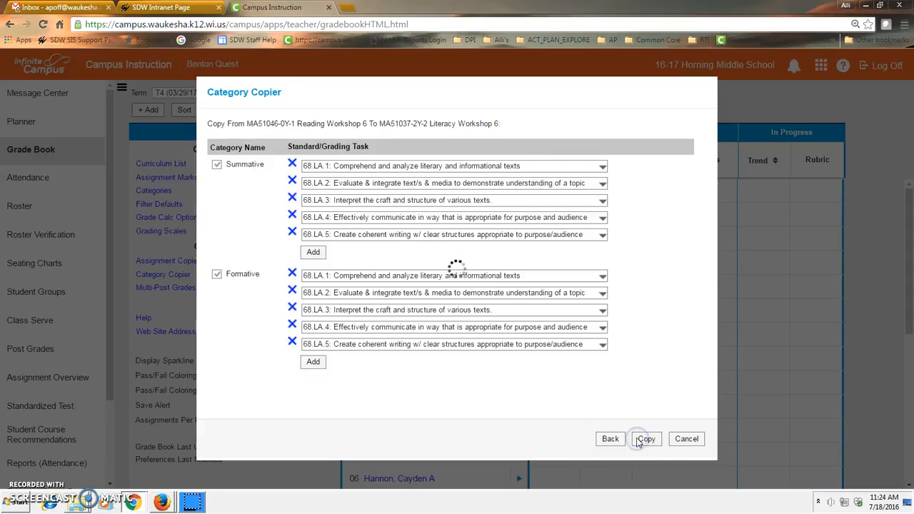
left_click(653, 441)
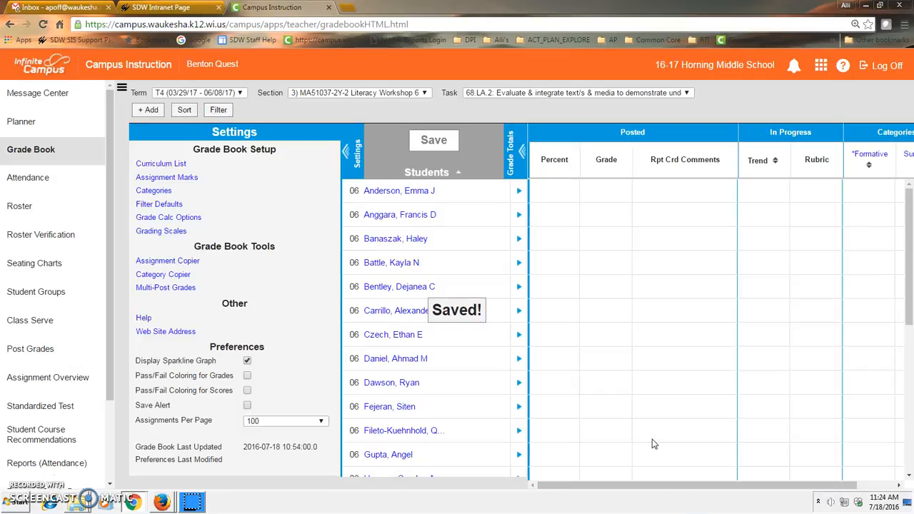
Set up the Assignment Copier to copy only "Talk: History as a Reader Presentation" from 15-16 MA51046-0Y-1 Reading Workshop 6 to MA51037-2Y-2 Literacy Workshop 6
left_click(171, 262)
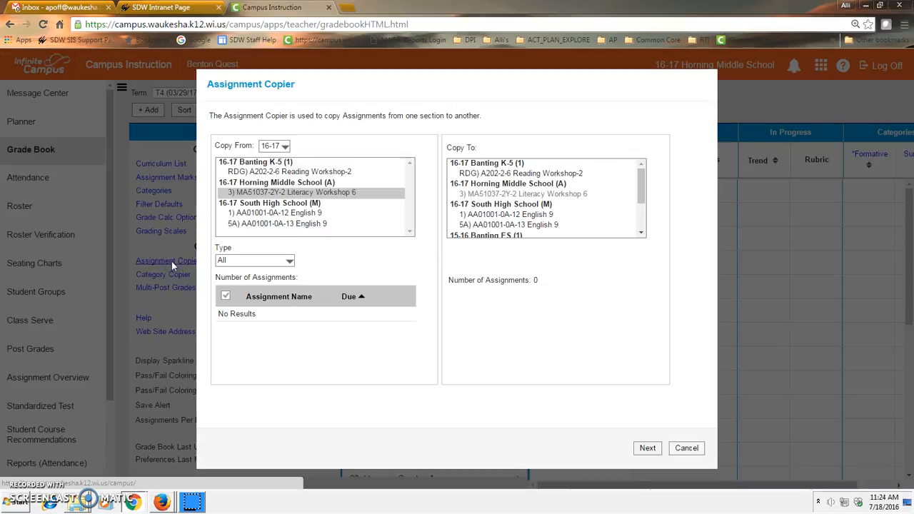
left_click(284, 146)
left_click(276, 168)
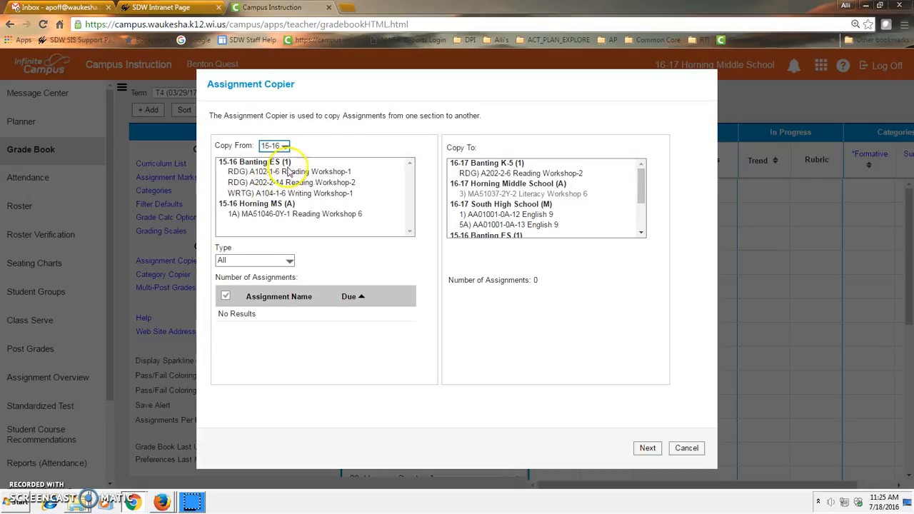
left_click(251, 214)
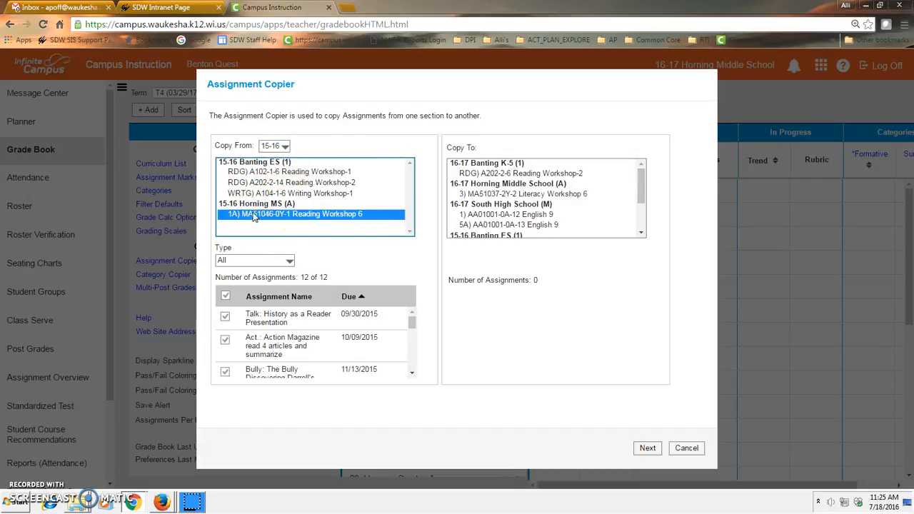
left_click(225, 295)
left_click(226, 317)
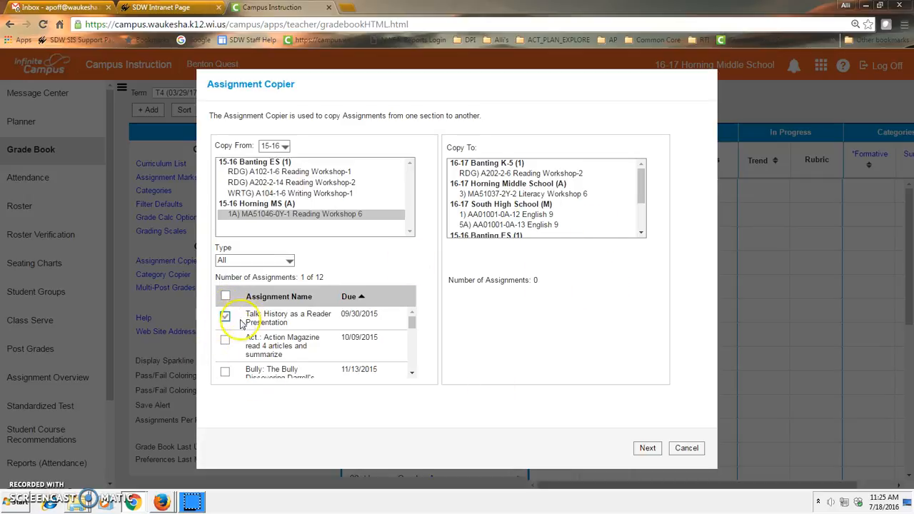
left_click(536, 196)
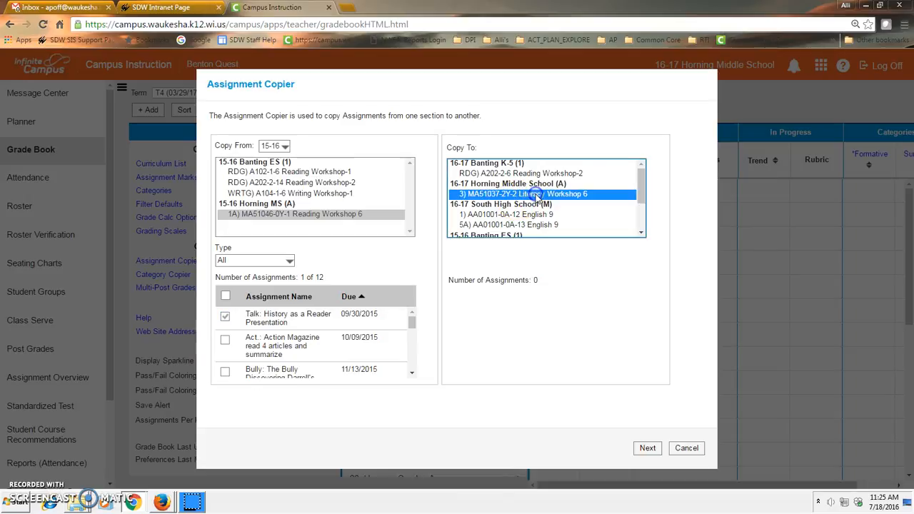
left_click(643, 448)
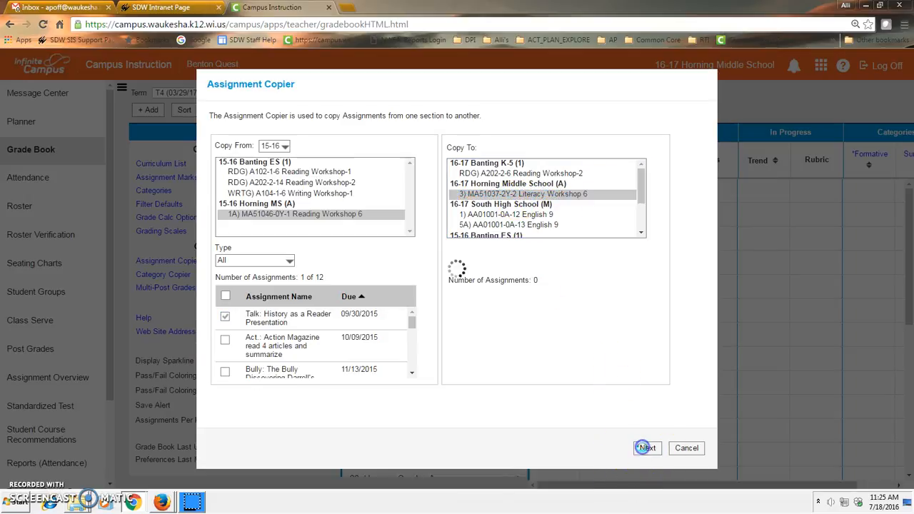
Review the alignment choices and copy the Talk assignment aligned to 68.LA.4 > Summative, with assigned and due dates 06/08/2017
left_click(510, 202)
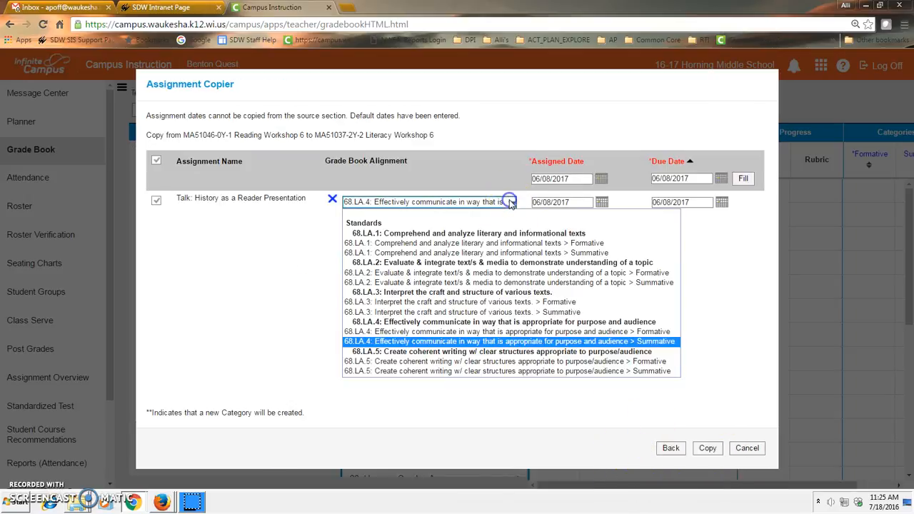
left_click(511, 204)
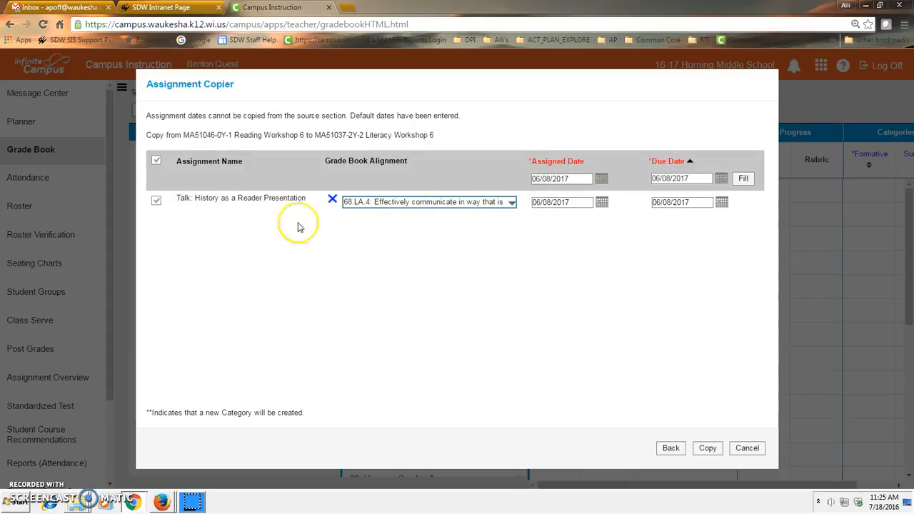
left_click(513, 203)
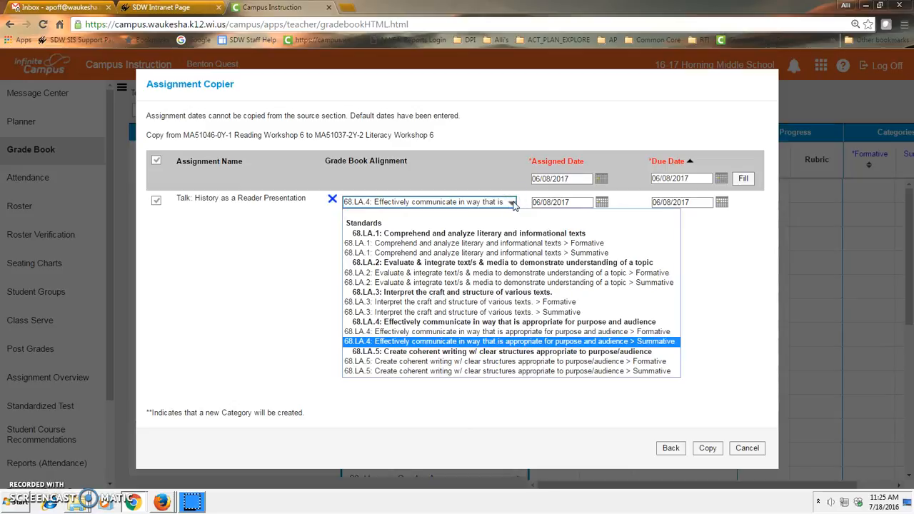
left_click(512, 203)
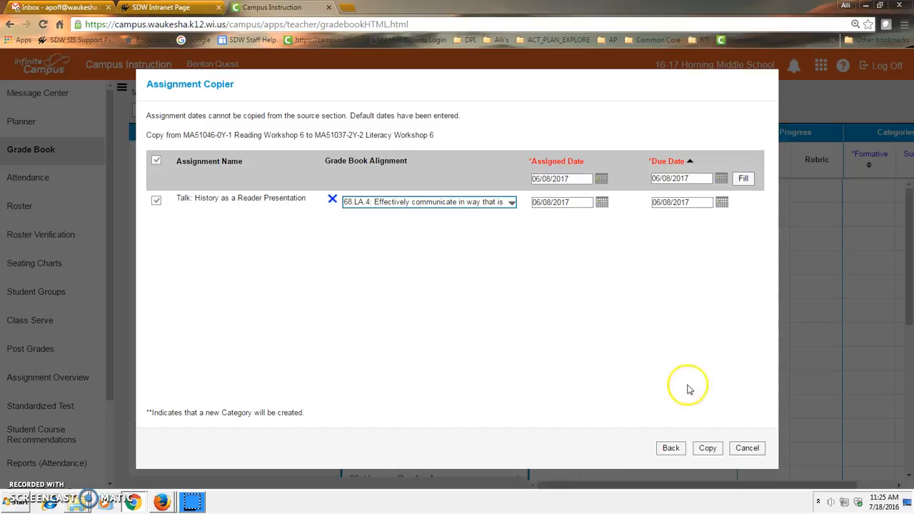
left_click(706, 448)
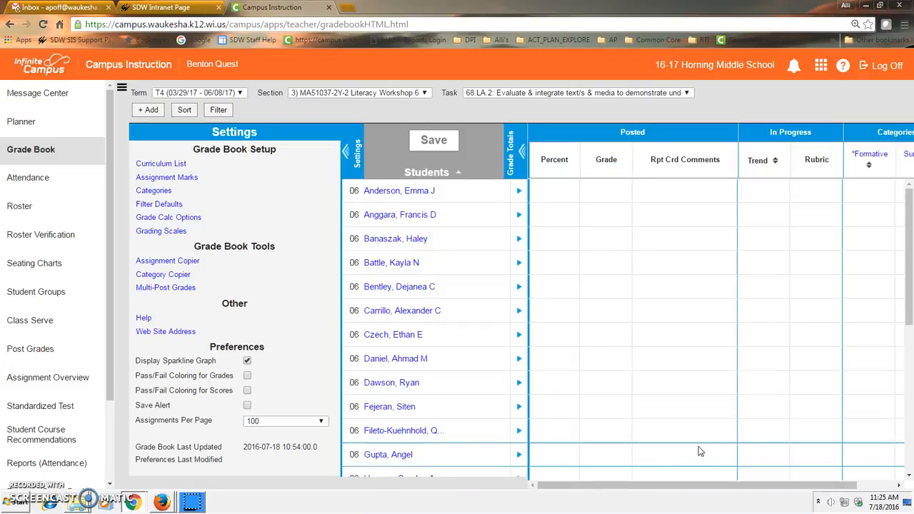
Display the grade book for task 68.LA.4 and examine the copied Talk assignment's column
left_click_drag(673, 486, 806, 475)
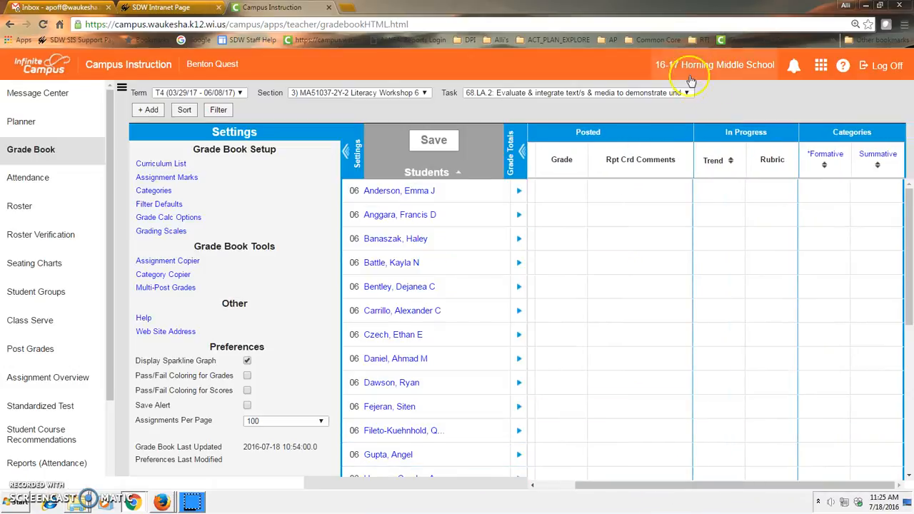
left_click(685, 93)
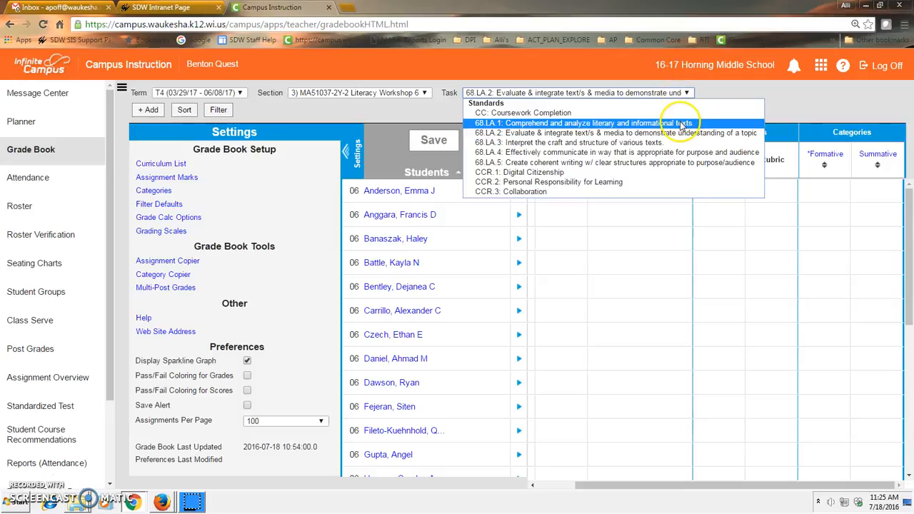
left_click(677, 152)
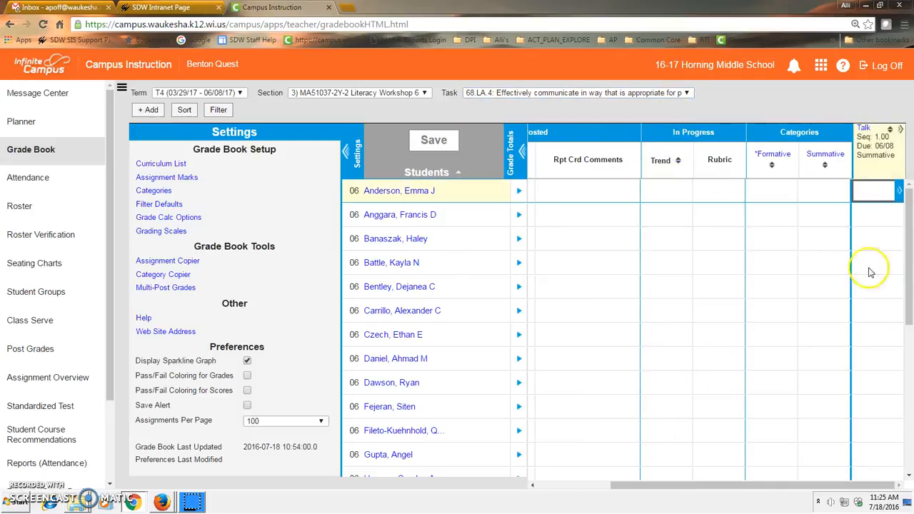
mouse_move(865, 132)
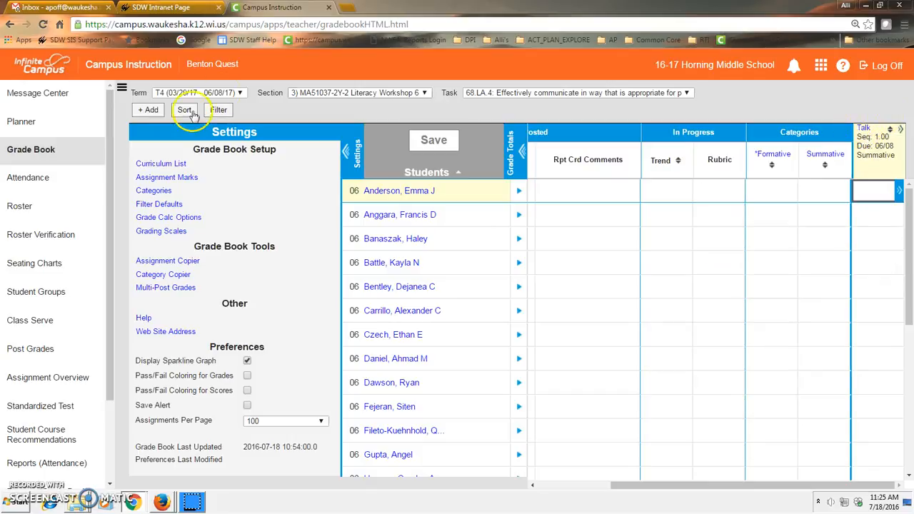
Turn off Active and Portal for all assignments in the curriculum list, save, and check the Talk assignment's details
left_click(155, 164)
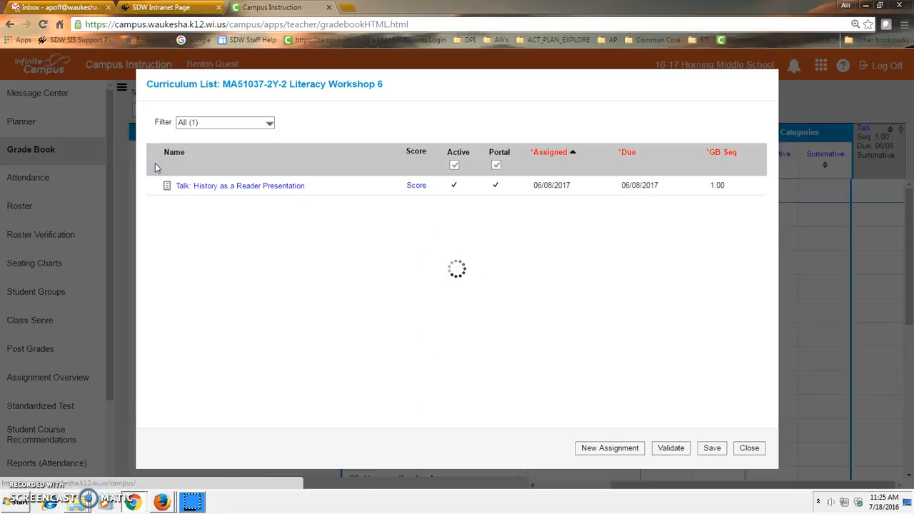
left_click(454, 165)
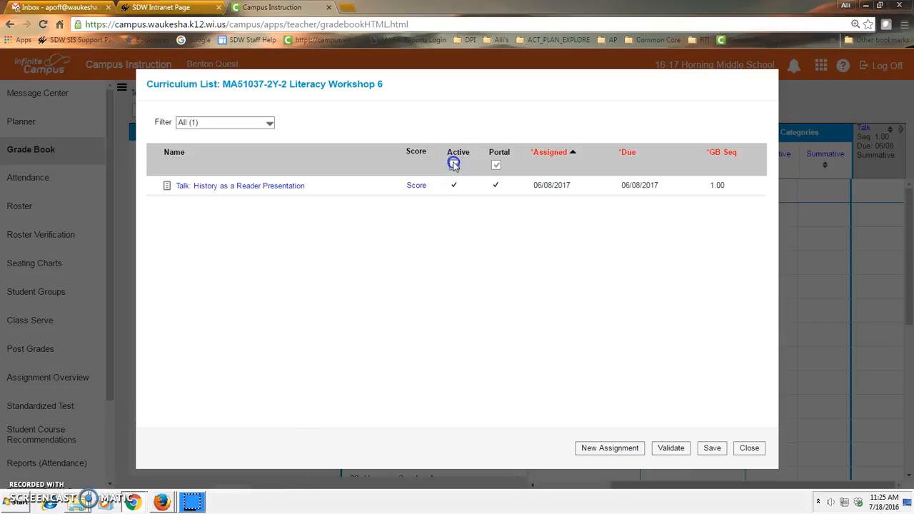
left_click(495, 165)
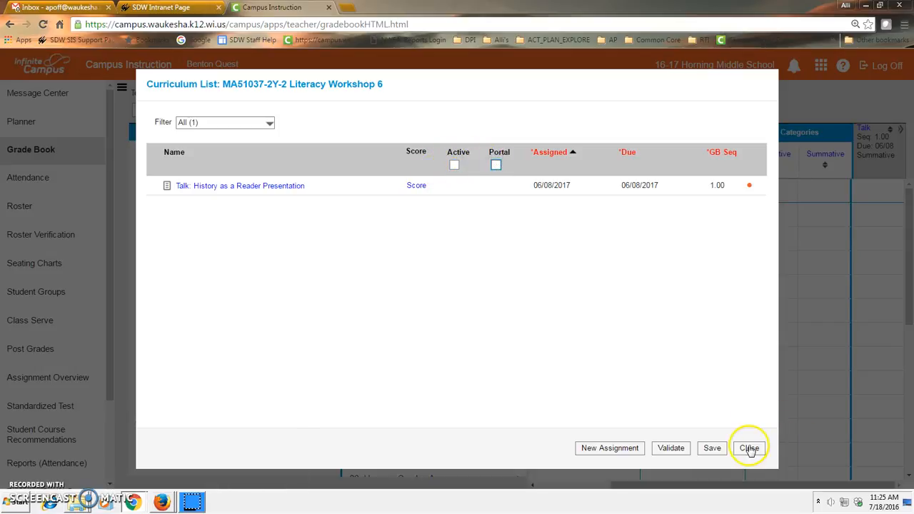
left_click(713, 448)
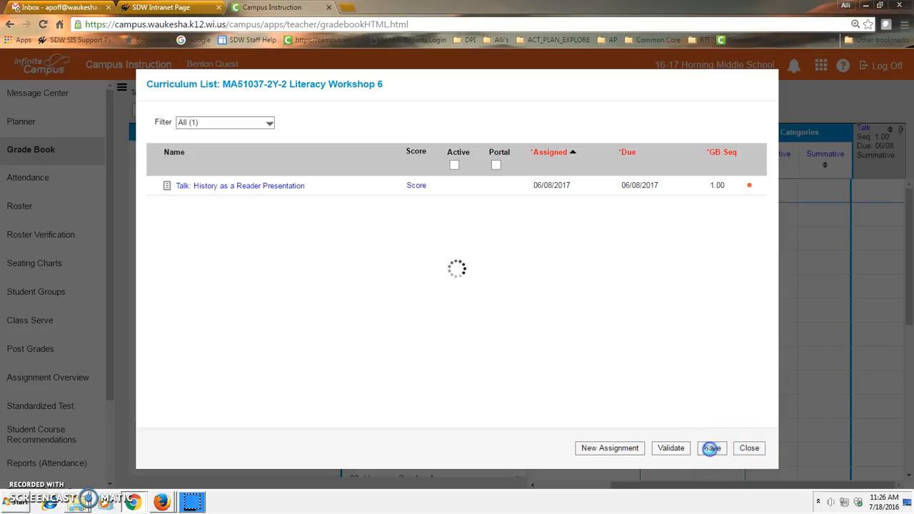
left_click(750, 449)
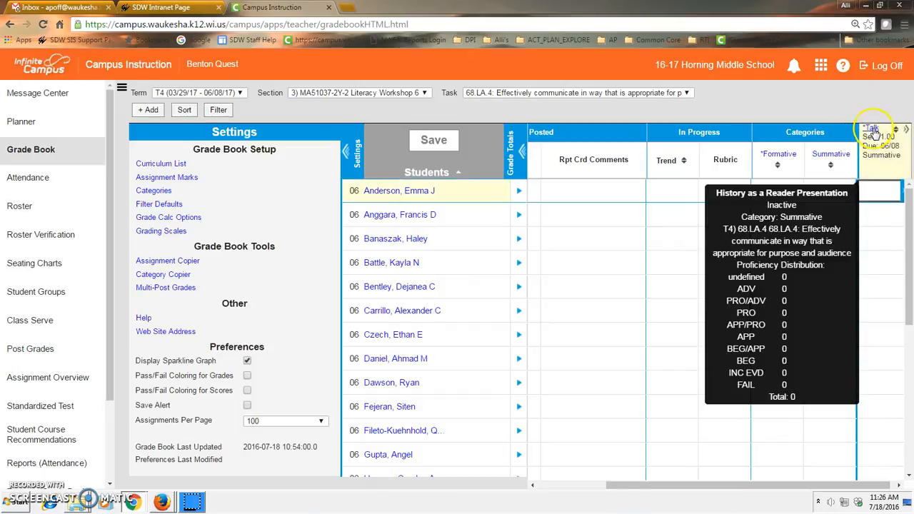
left_click(873, 129)
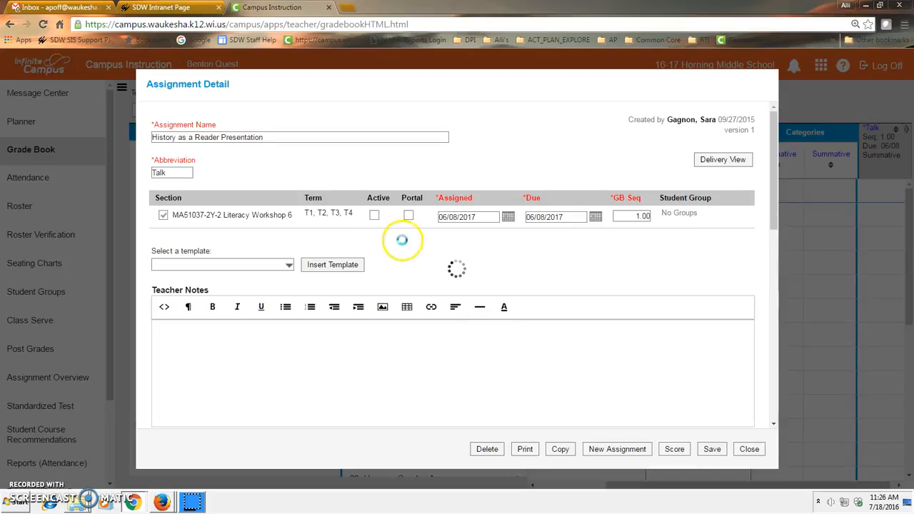
left_click(748, 448)
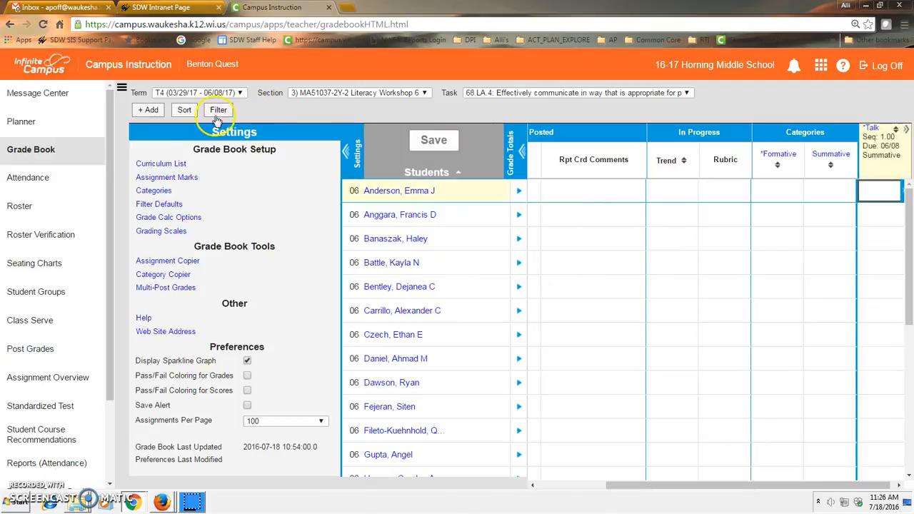
Switch Active and Portal on and off again for all assignments in the curriculum list, save, and close the list
left_click(160, 164)
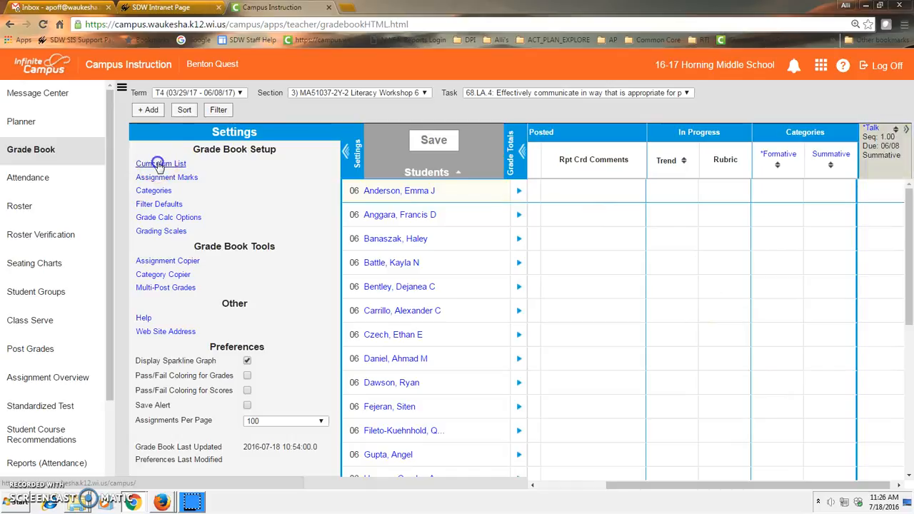
left_click(453, 166)
left_click(496, 165)
left_click(453, 165)
left_click(496, 165)
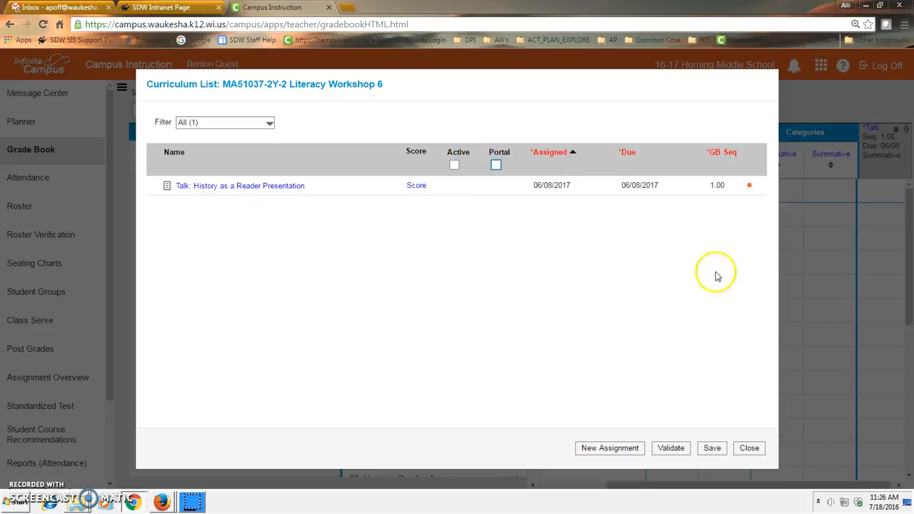
left_click(713, 448)
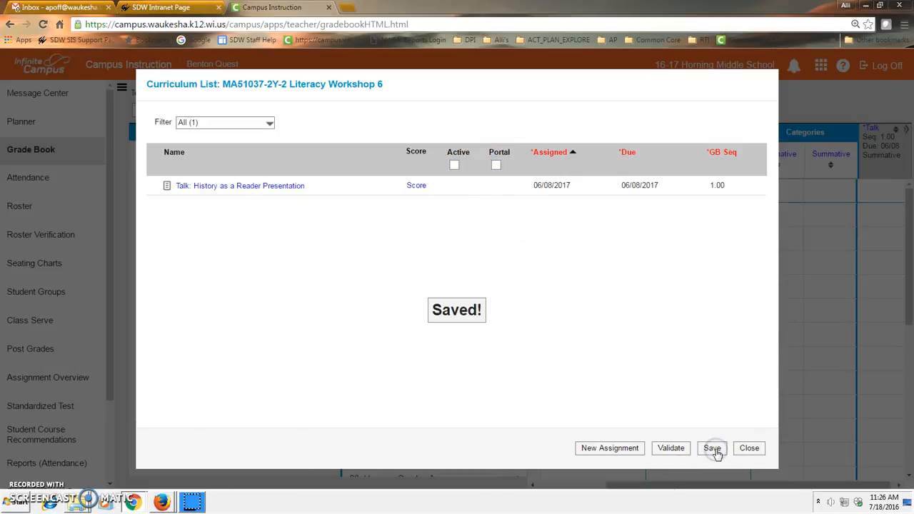
left_click(749, 447)
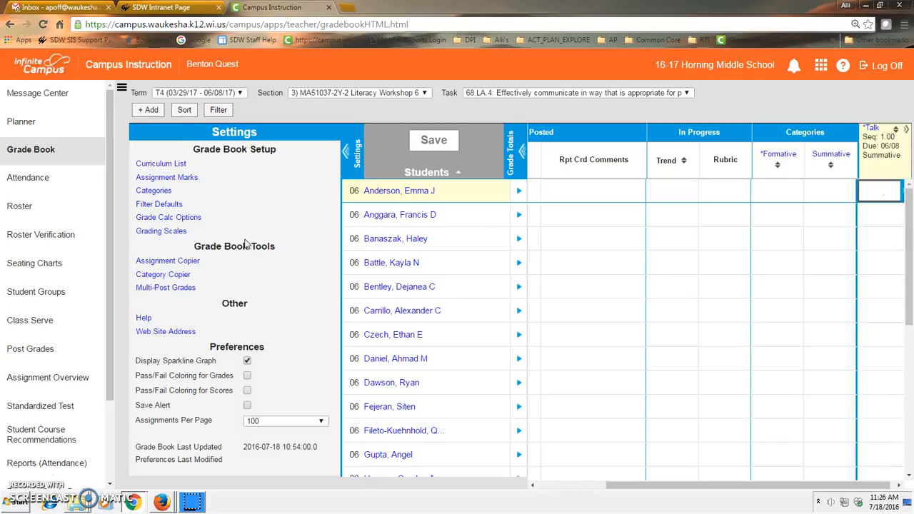
left_click(160, 193)
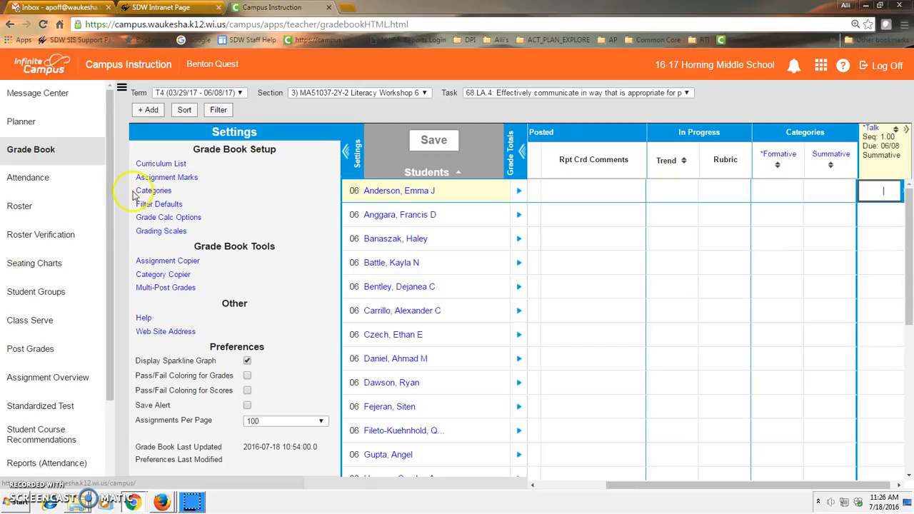
left_click(155, 275)
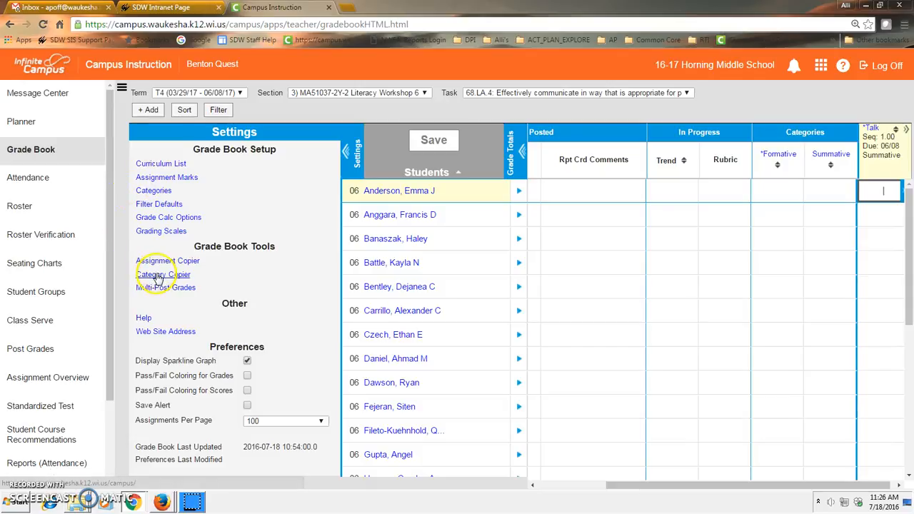